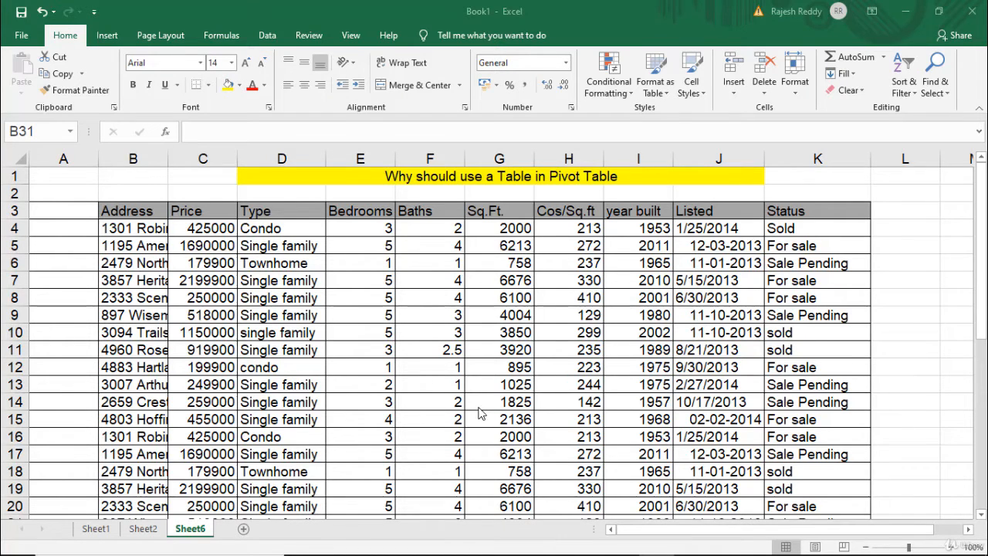
- Create a PivotTable on a new worksheet from the property data range on Sheet6
left_click(472, 403)
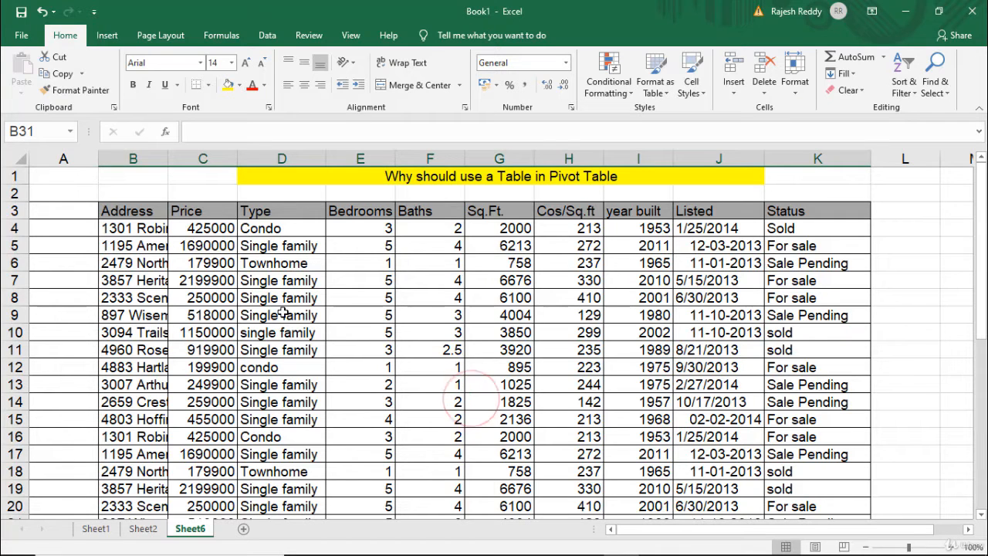
left_click(187, 226)
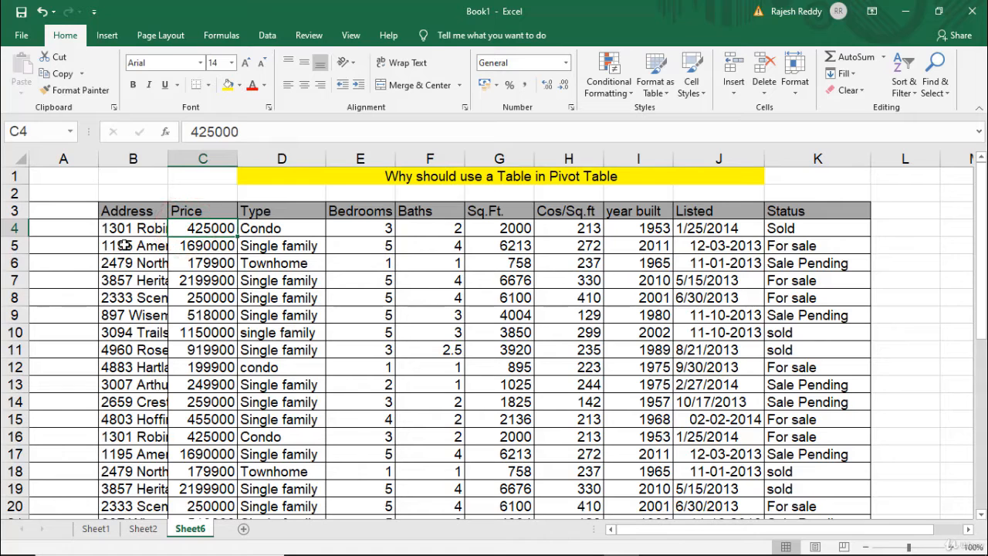
left_click(107, 35)
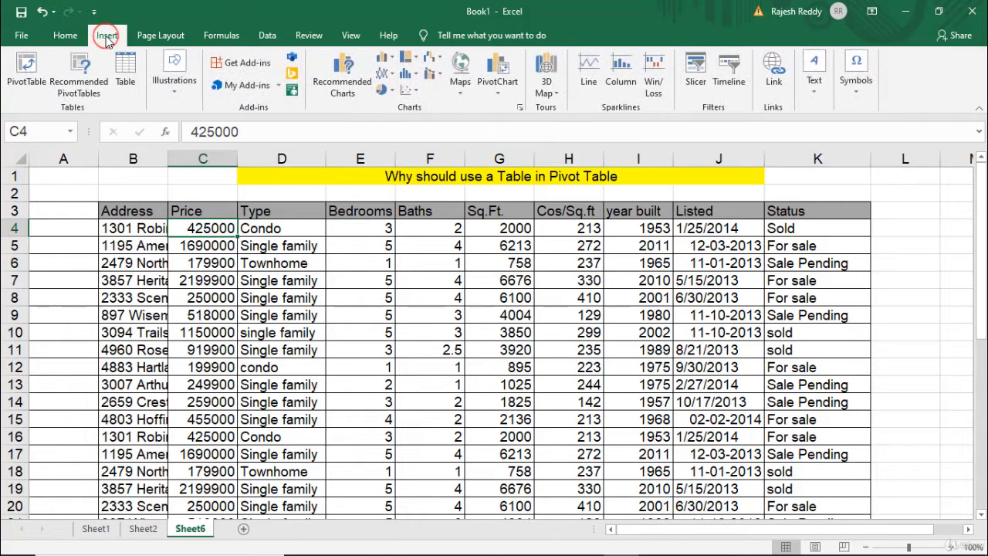
left_click(19, 81)
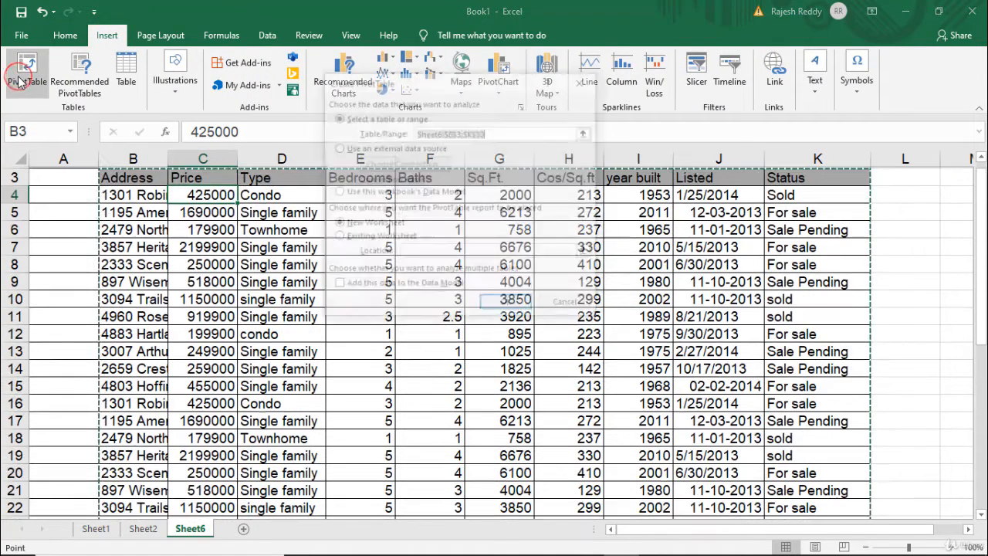
left_click(506, 307)
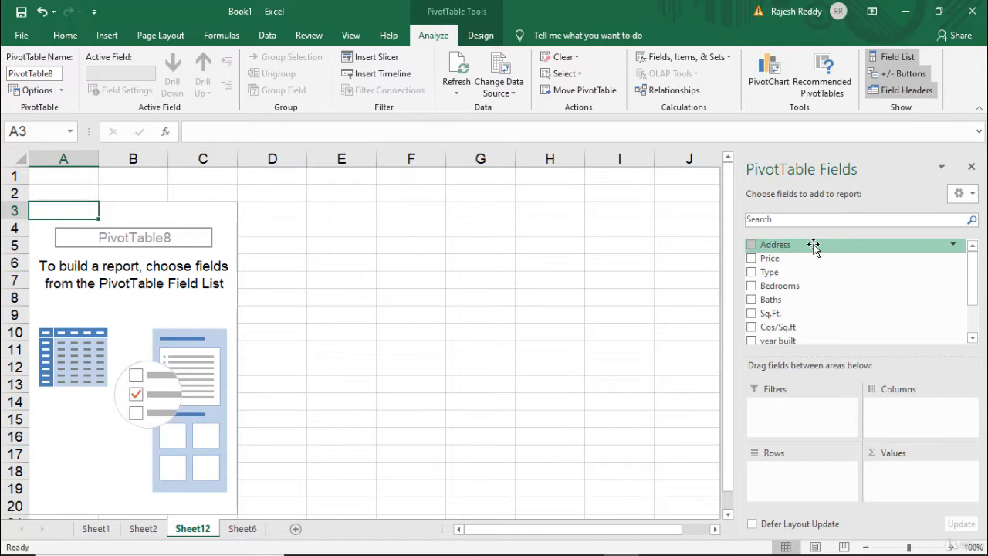
- Summarize the PivotTable as a count of Address in the values, with Status as the row field
left_click_drag(813, 245, 893, 475)
scroll(818, 312, "down", 1)
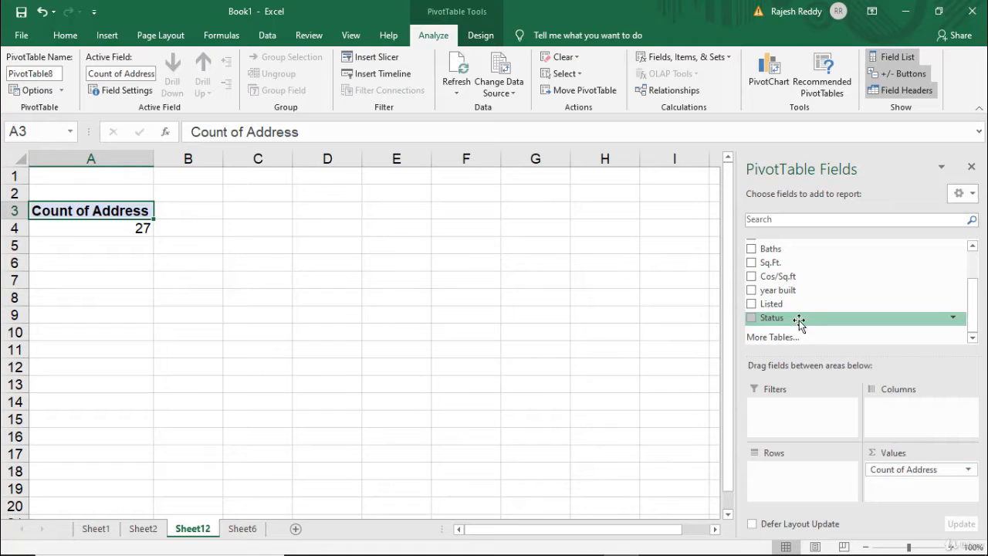
left_click(752, 319)
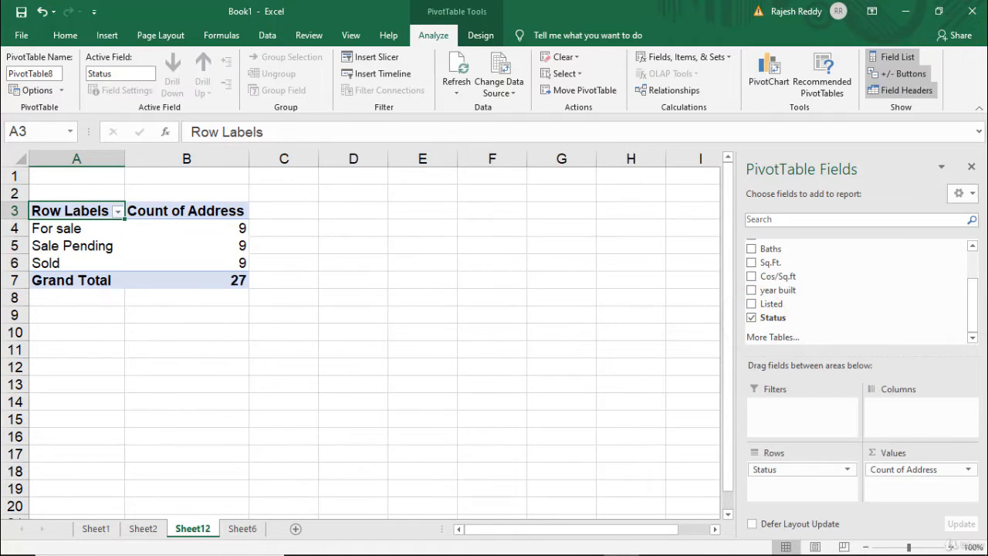
- On Sheet6, copy the last three records, B28:K30, and paste them directly below the data starting at B31
left_click(242, 529)
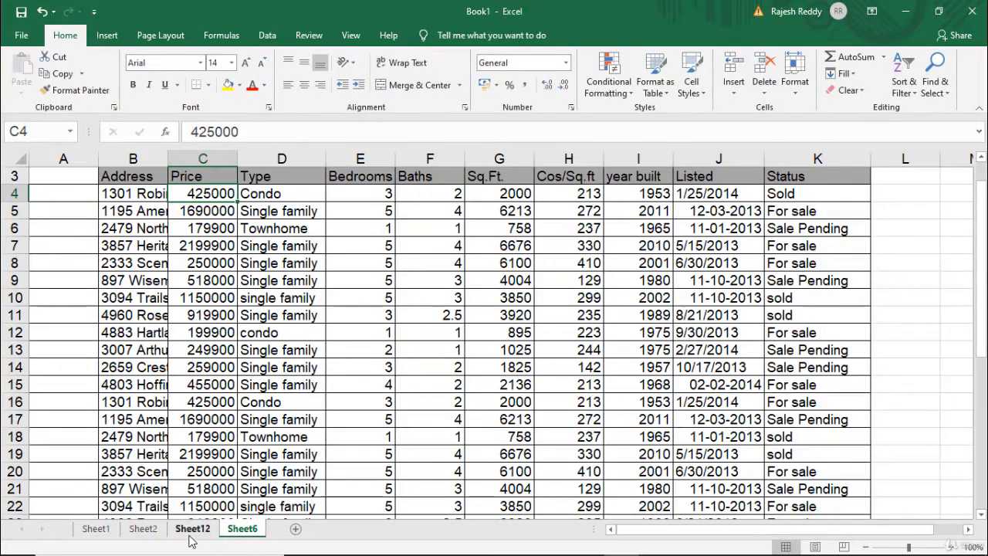
scroll(253, 281, "down", 6)
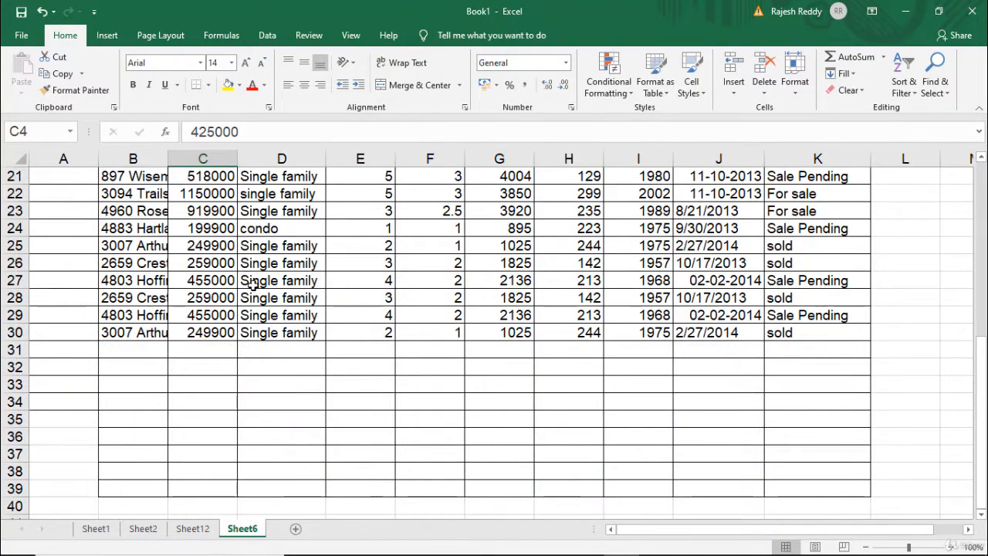
left_click_drag(115, 297, 807, 329)
key("ctrl+c")
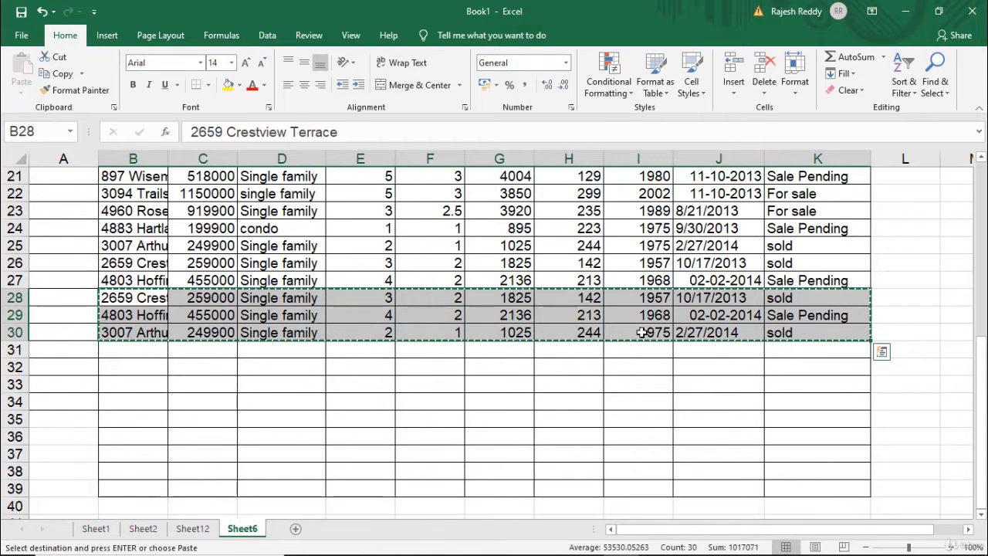
left_click(135, 355)
key("ctrl+v")
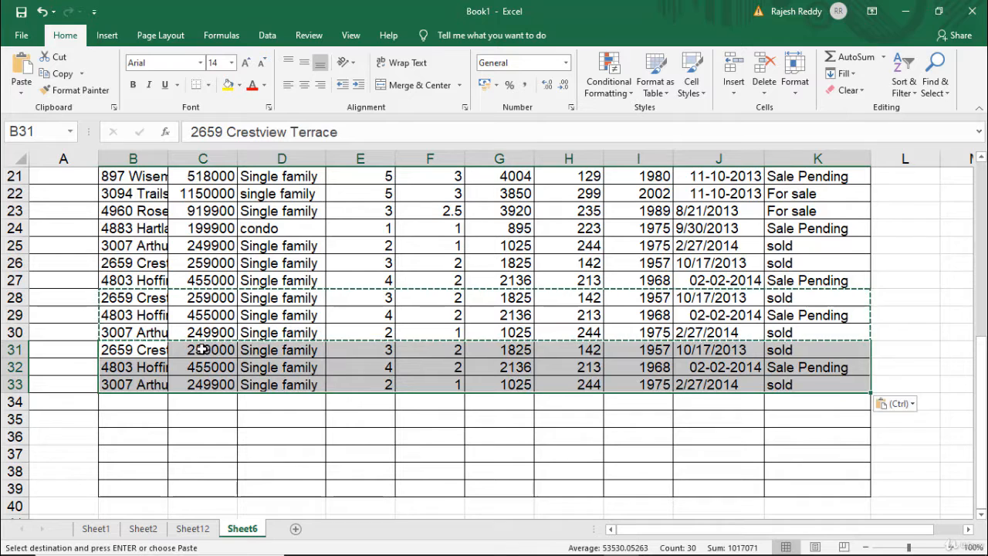
- Refresh the PivotTable on Sheet12
left_click(193, 529)
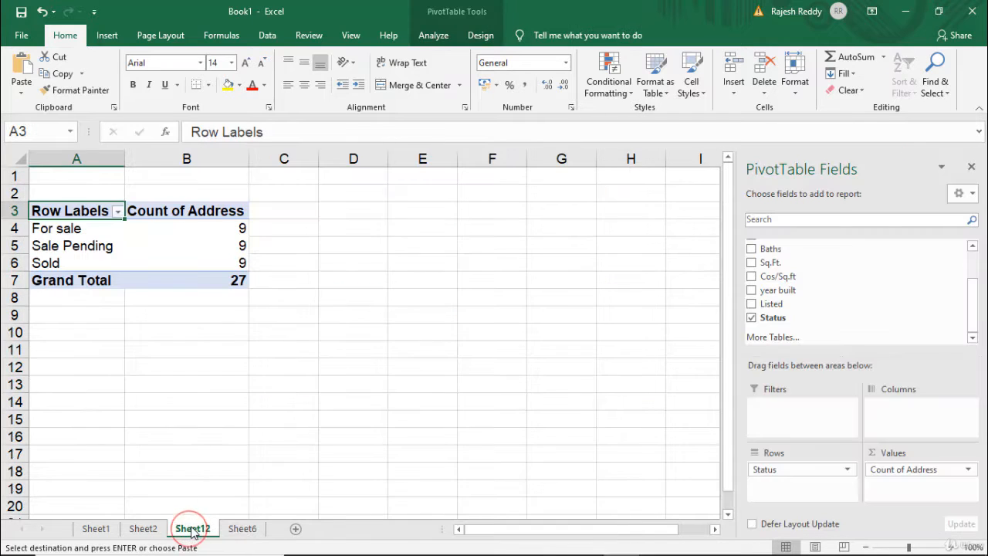
right_click(148, 235)
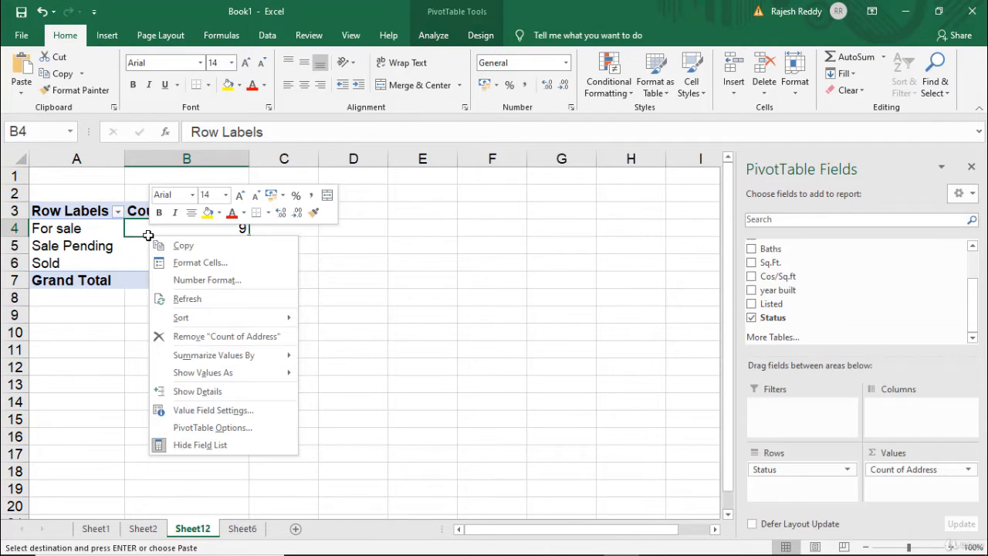
left_click(172, 297)
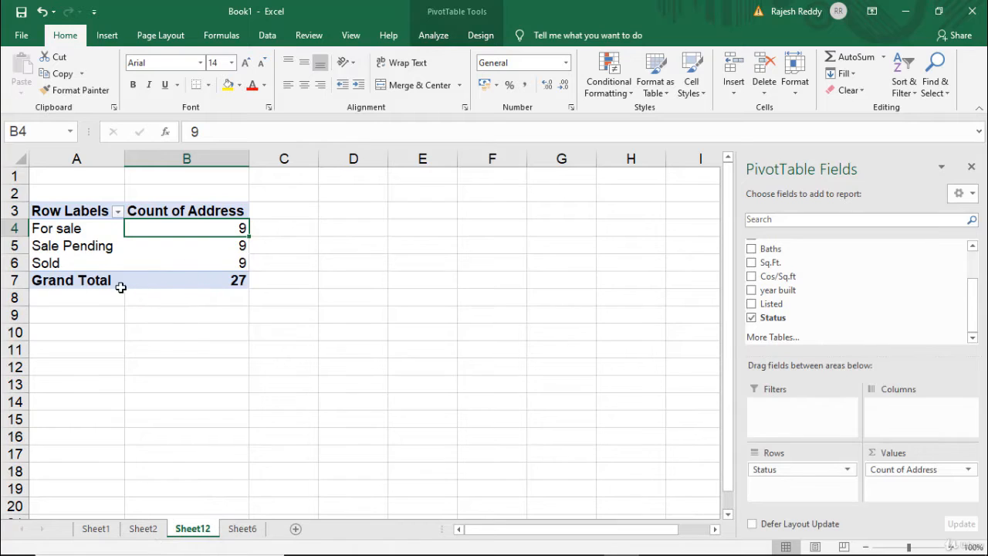
- Change the PivotTable's data source to the range Sheet6!$B$3:$K$33
mouse_move(158, 284)
left_click(430, 39)
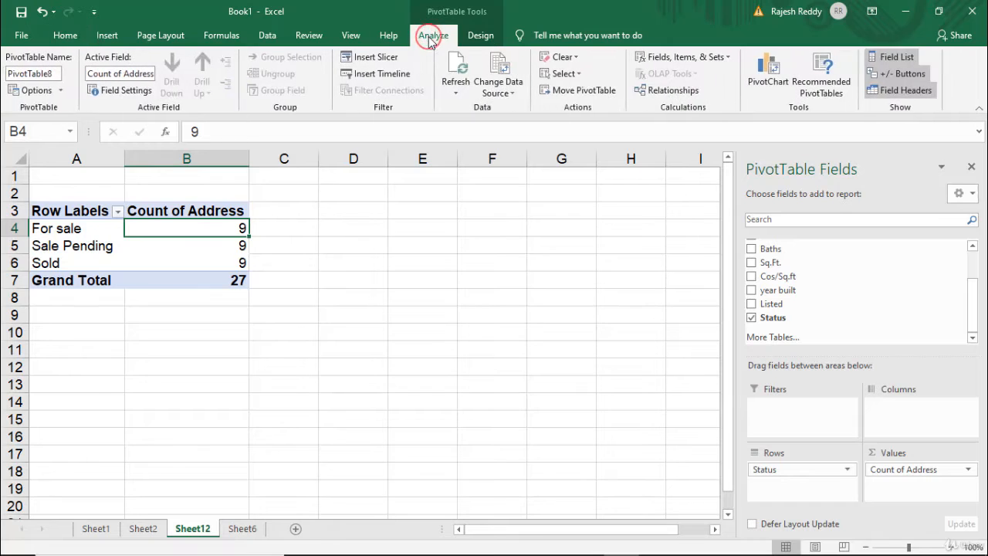
left_click(509, 96)
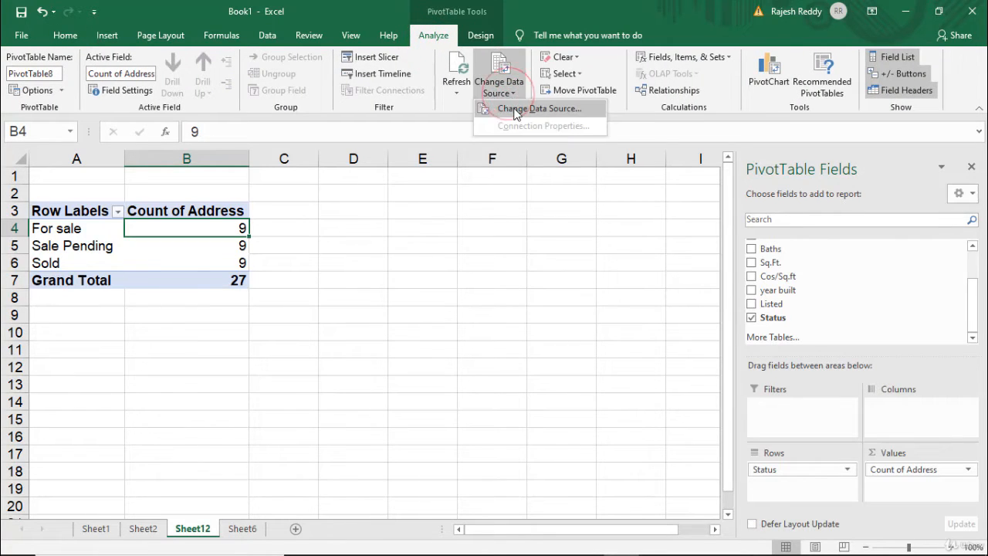
left_click(515, 110)
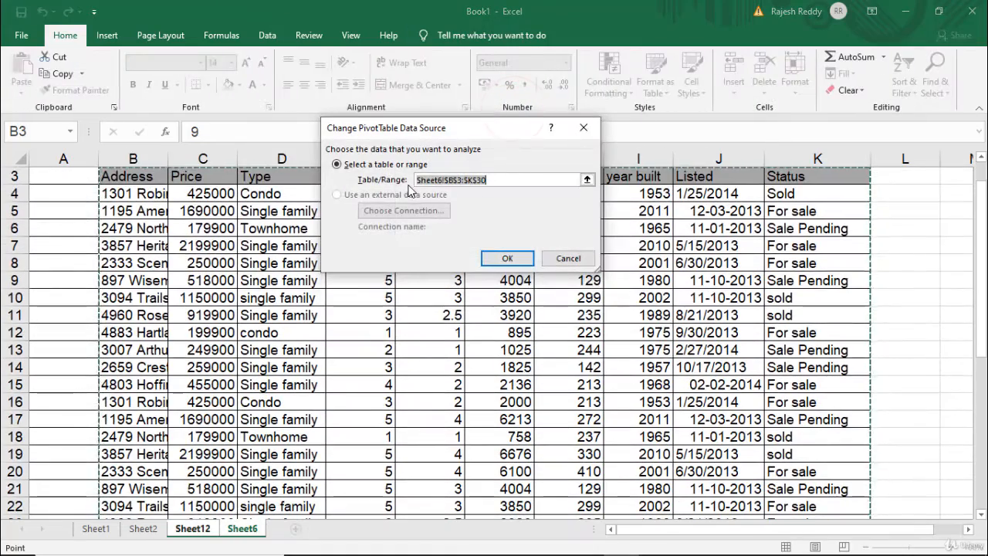
left_click(588, 180)
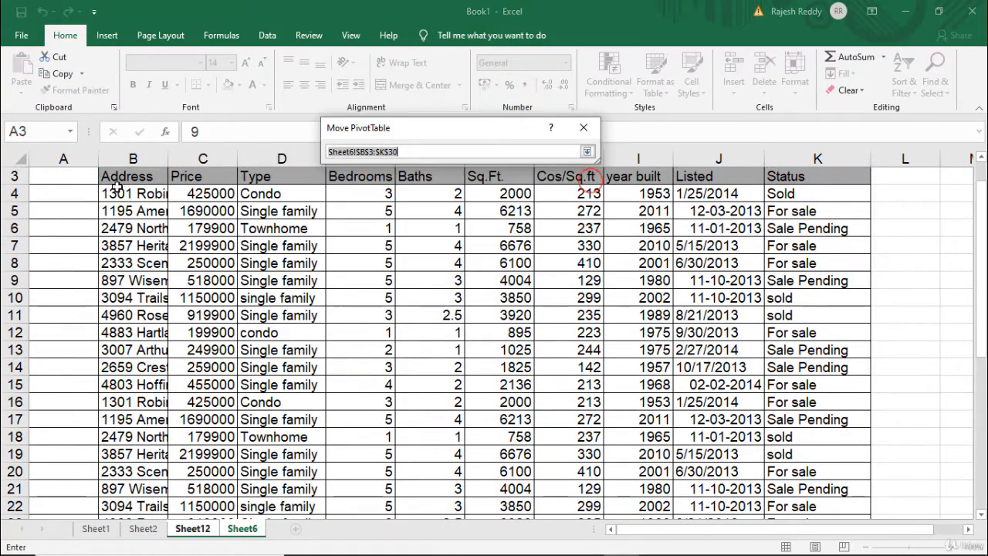
left_click_drag(101, 177, 823, 474)
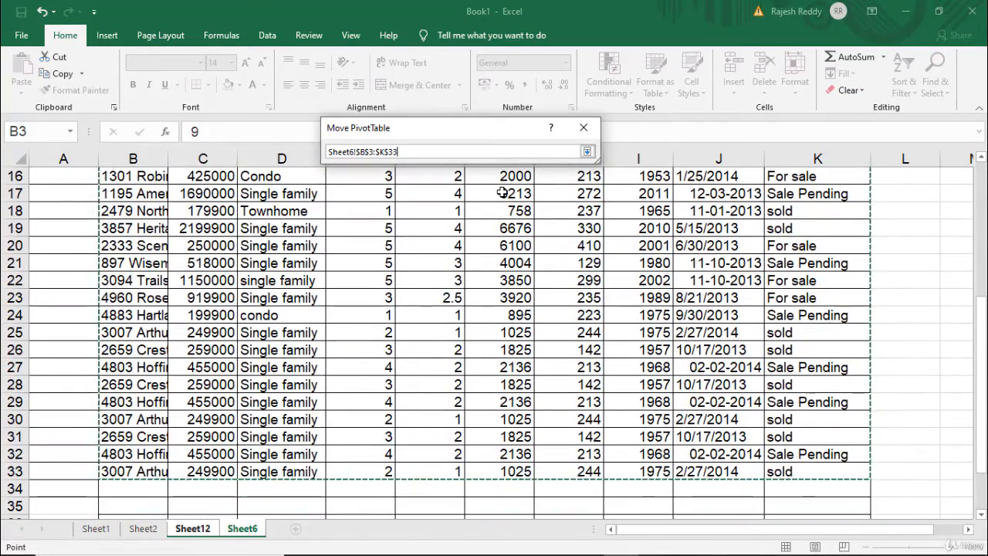
left_click(587, 152)
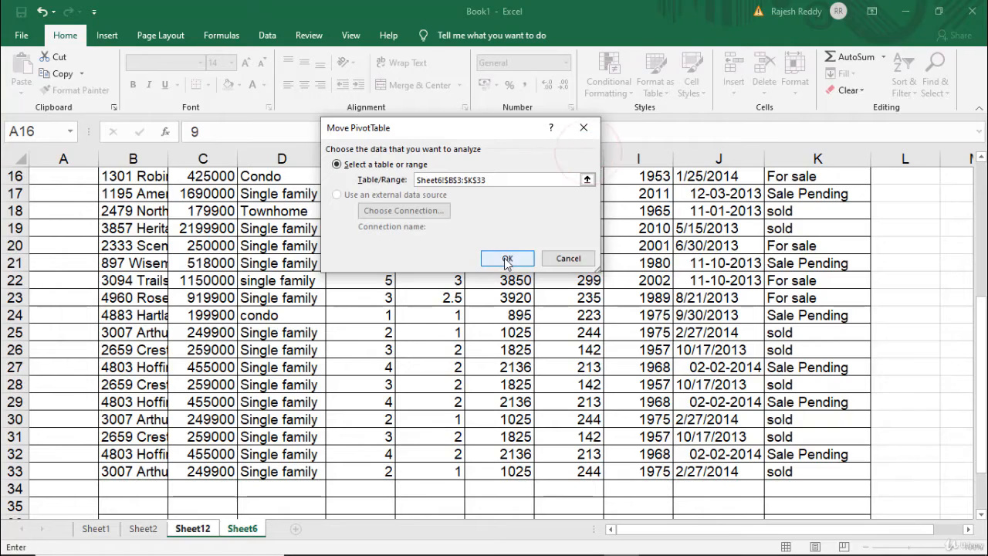
left_click(501, 258)
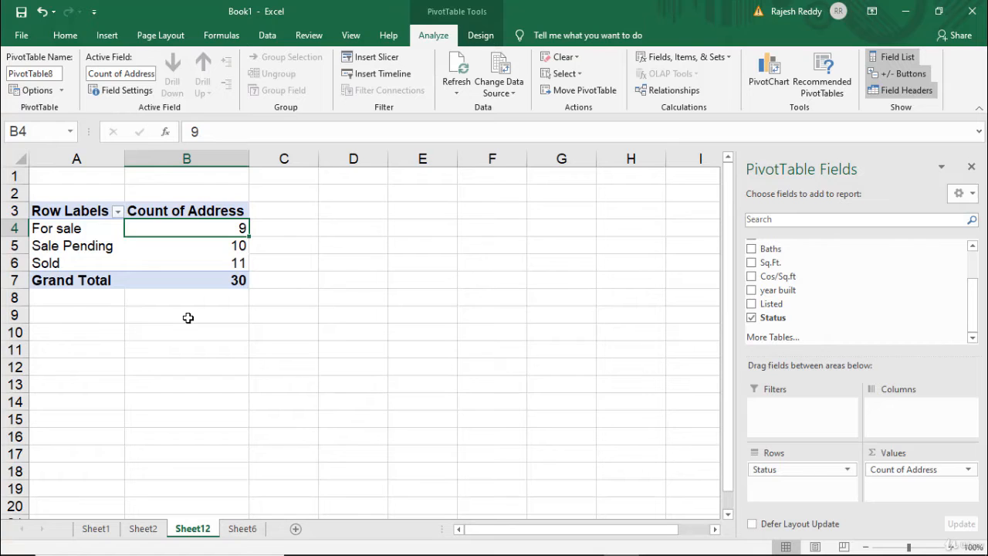
- Permanently delete the PivotTable worksheet Sheet12
right_click(187, 536)
left_click(223, 381)
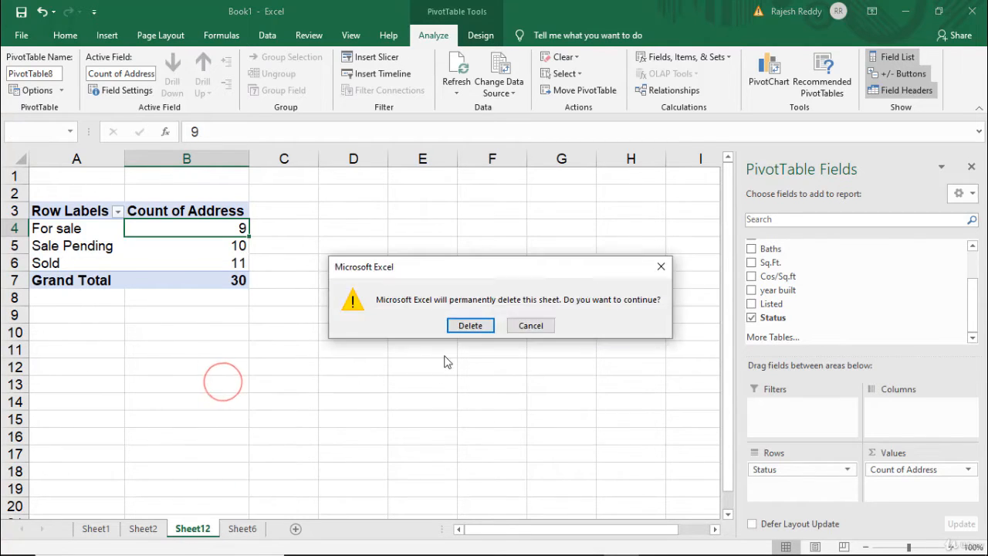
left_click(468, 327)
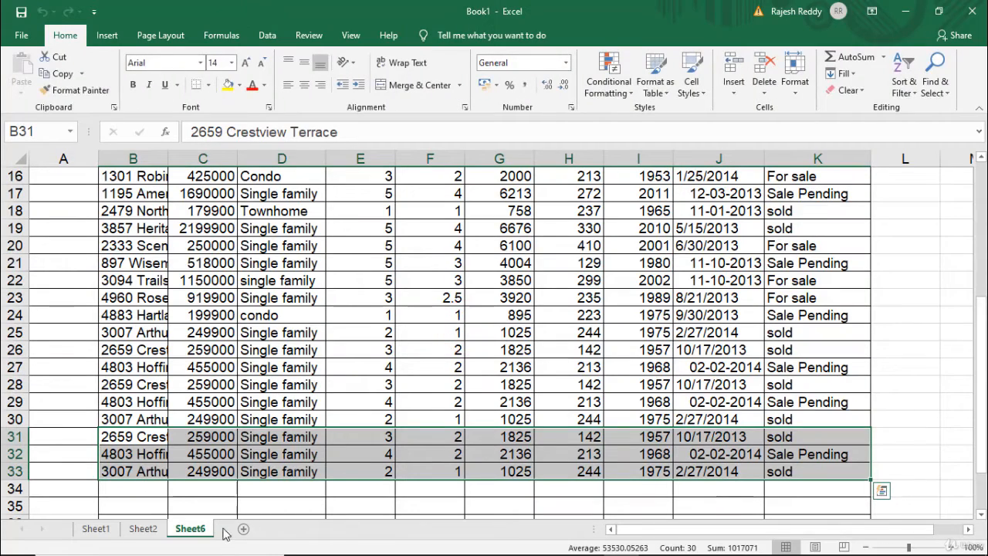
- Convert the property data range on Sheet6 into an Excel table
scroll(297, 382, "up", 5)
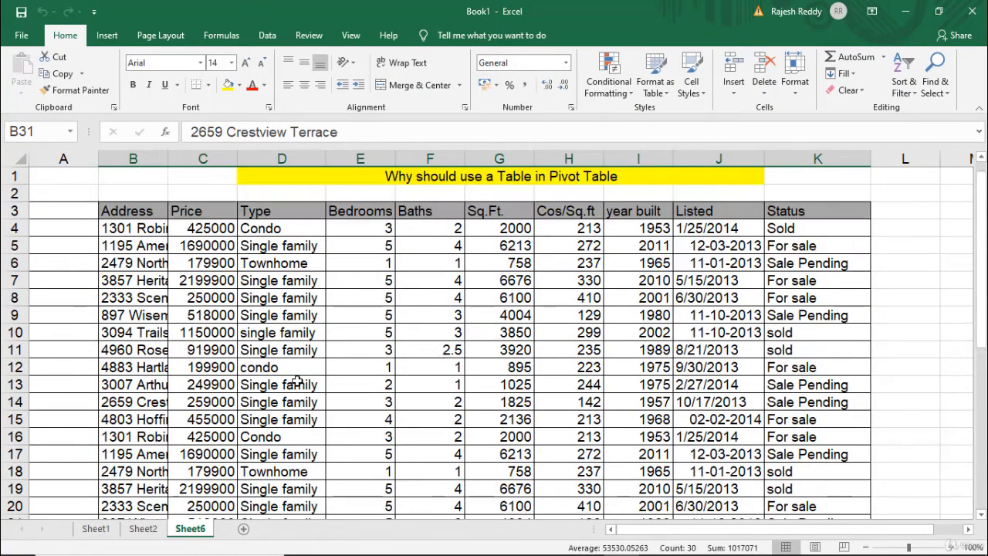
left_click(267, 332)
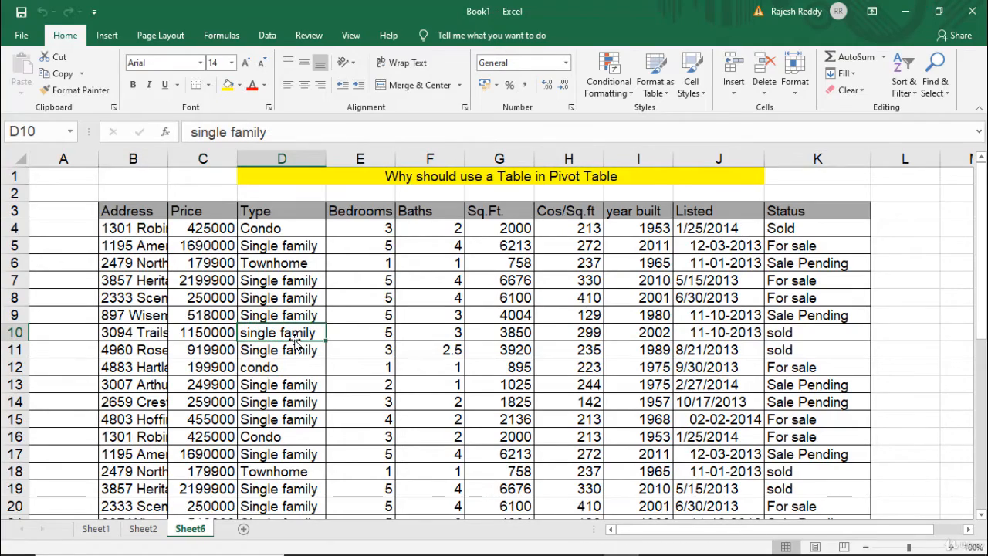
key("ctrl+t")
left_click(448, 236)
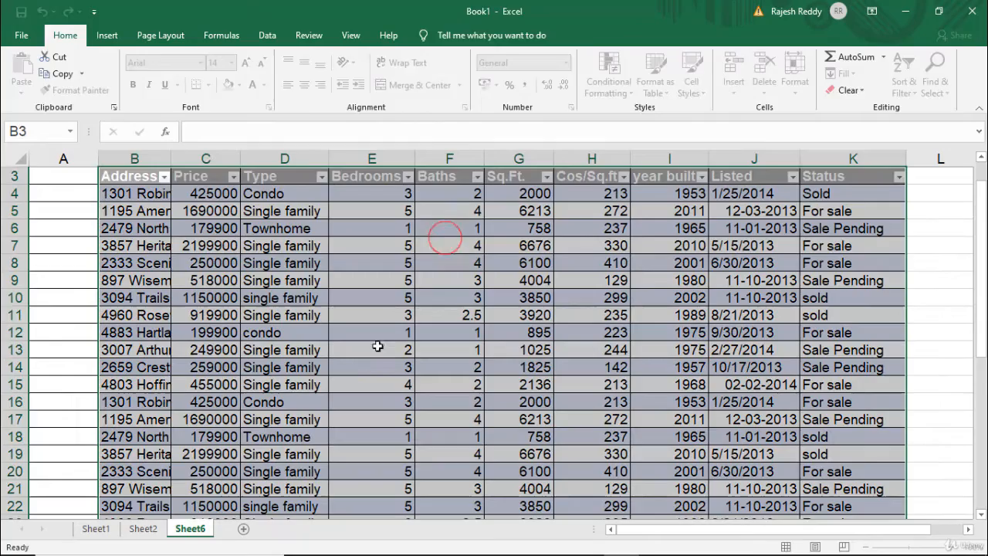
- Apply the Orange, Table Style Medium 3 style to the property table
scroll(379, 283, "up", 1)
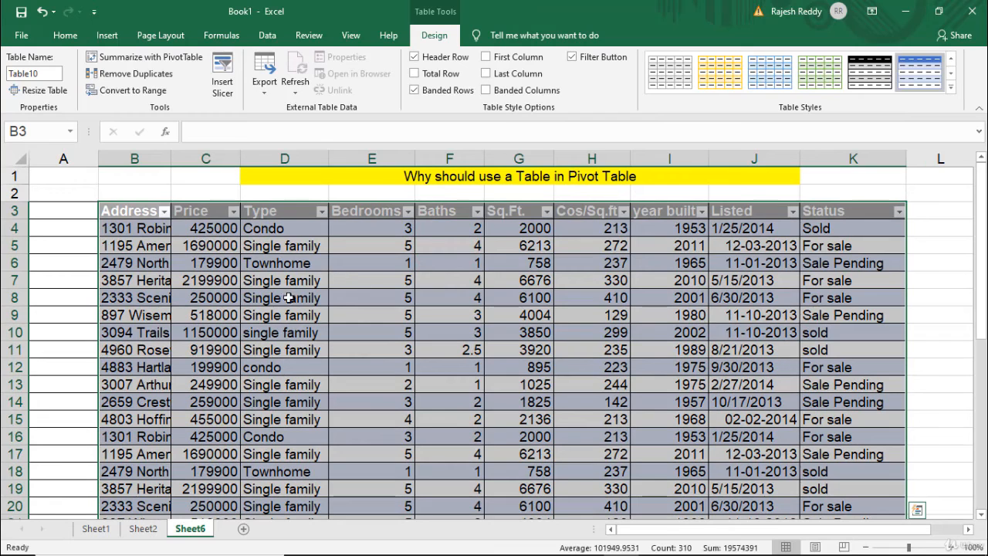
left_click(951, 87)
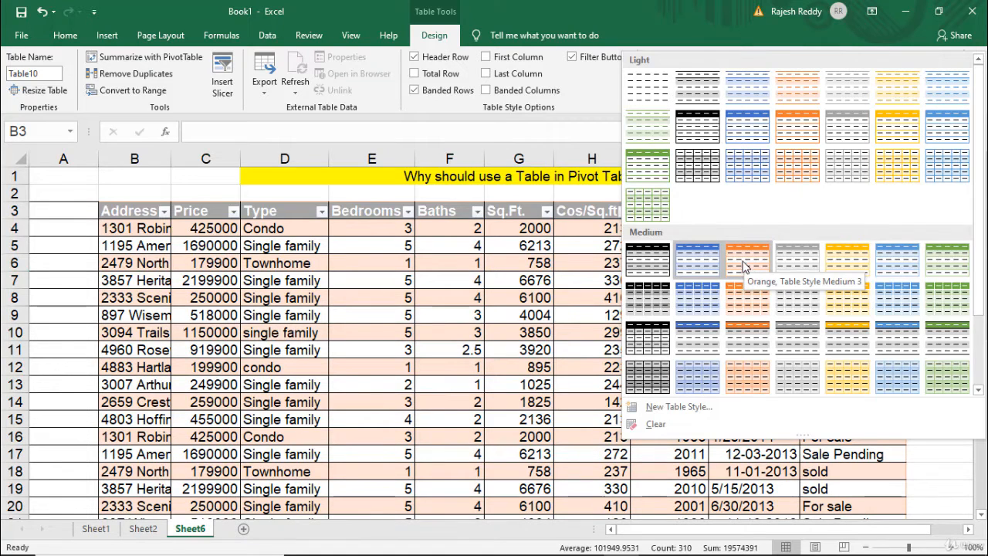
left_click(745, 265)
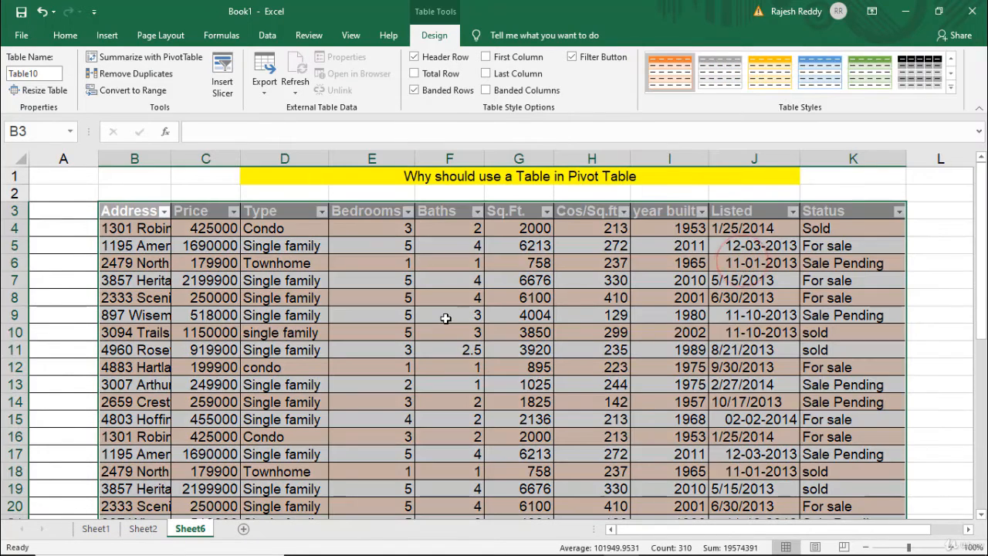
left_click(445, 318)
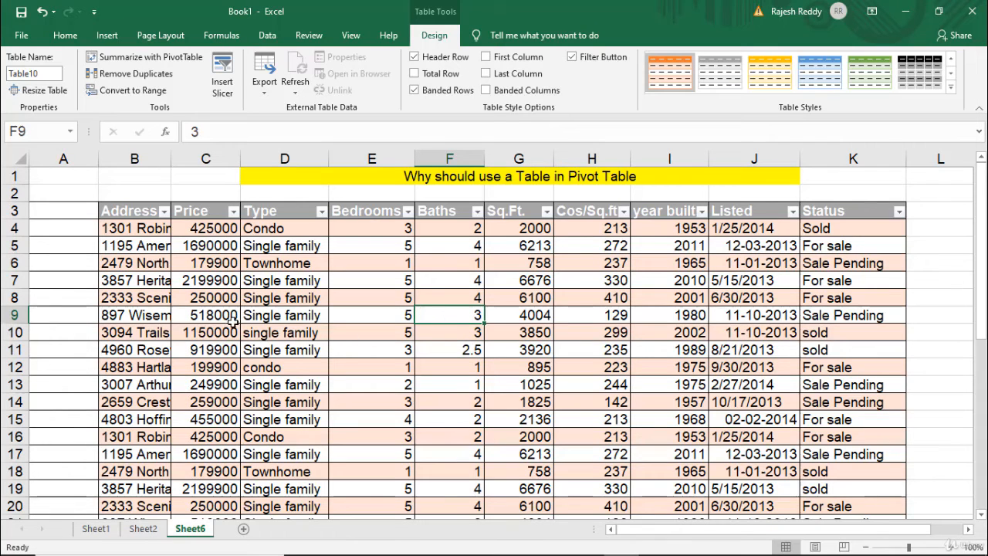
- Summarize the property table with a PivotTable placed on a new worksheet
left_click(126, 229)
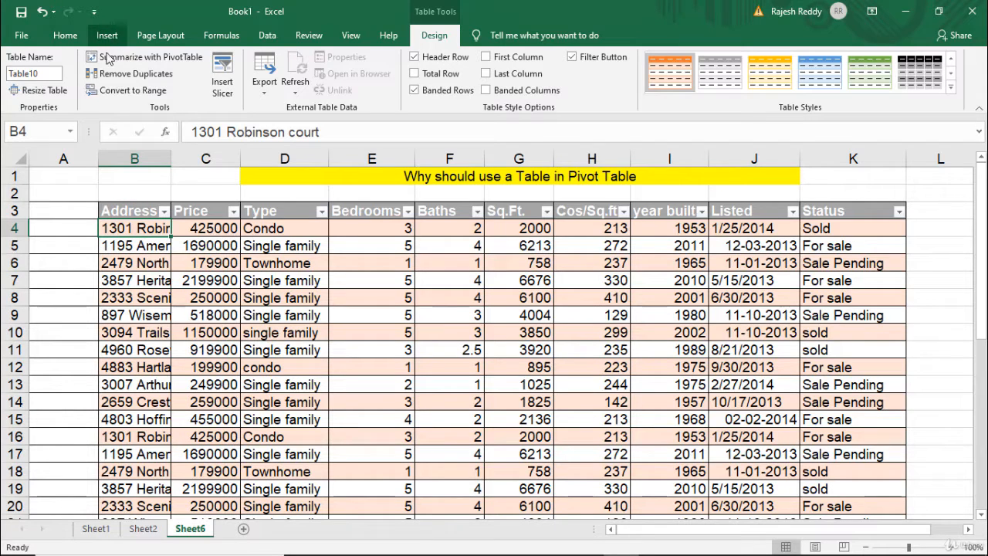
left_click(151, 59)
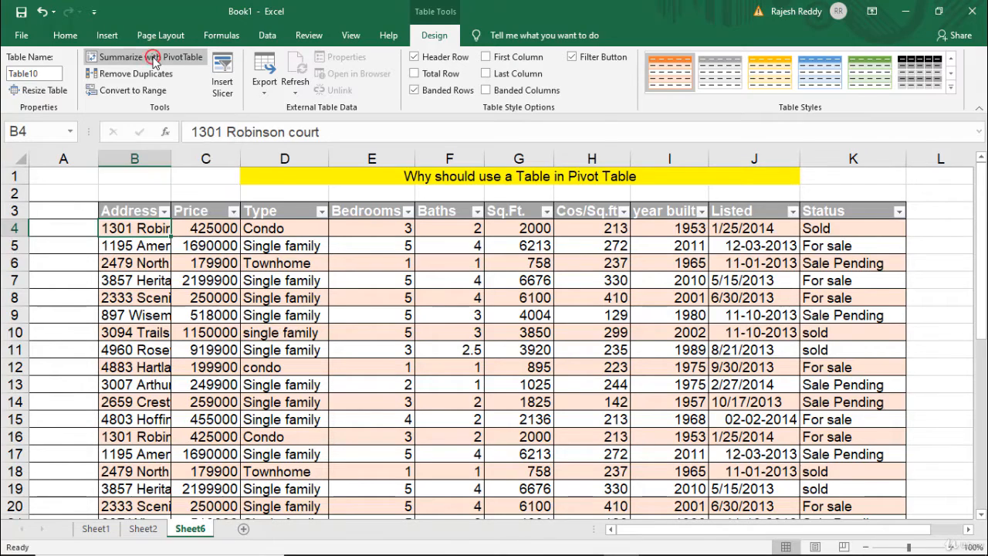
left_click(507, 305)
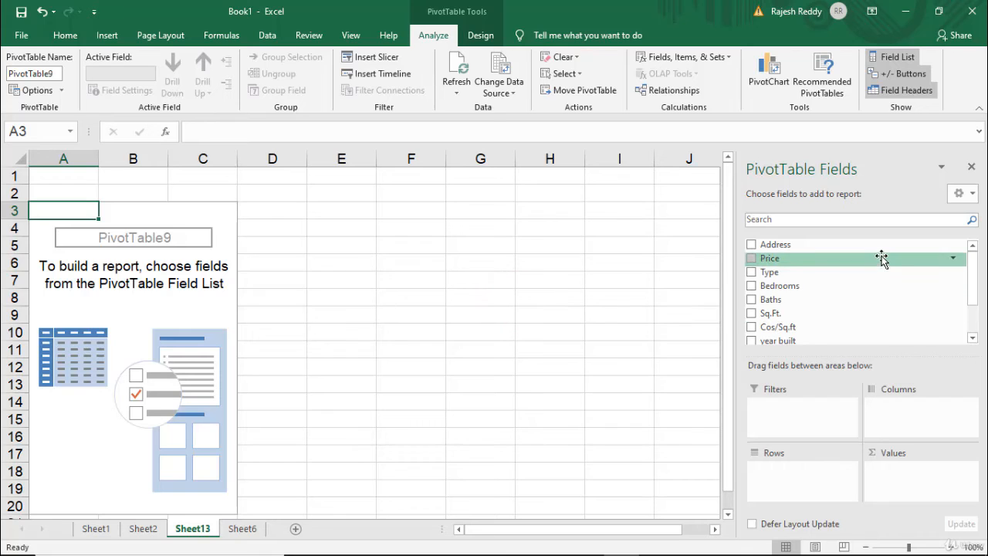
- Add Address as a count in the new PivotTable's values and Status as its row field
left_click_drag(839, 244, 892, 472)
scroll(824, 311, "down", 1)
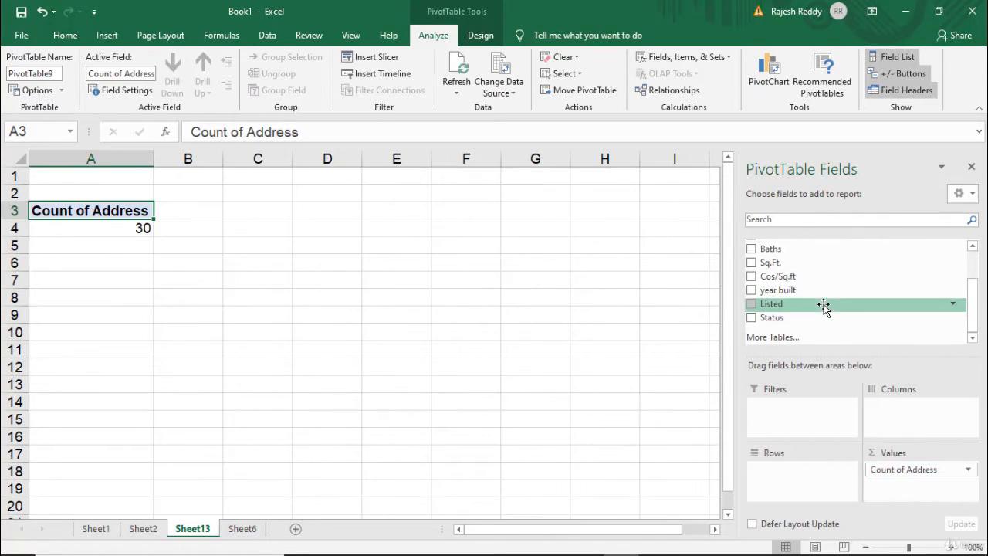
left_click(751, 318)
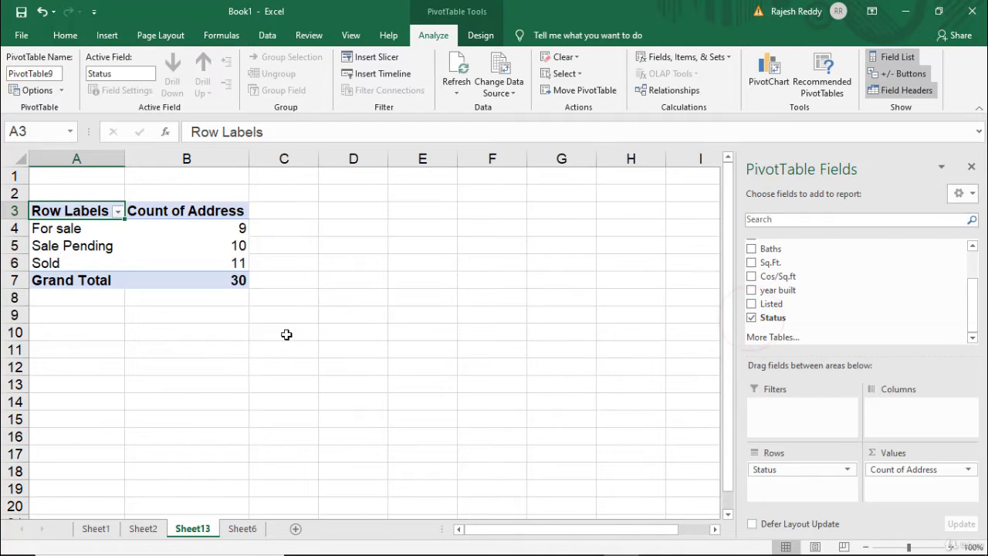
- Append three property records to the Sheet6 table by copying rows 31 to 33 into the rows starting at B34
left_click(203, 357)
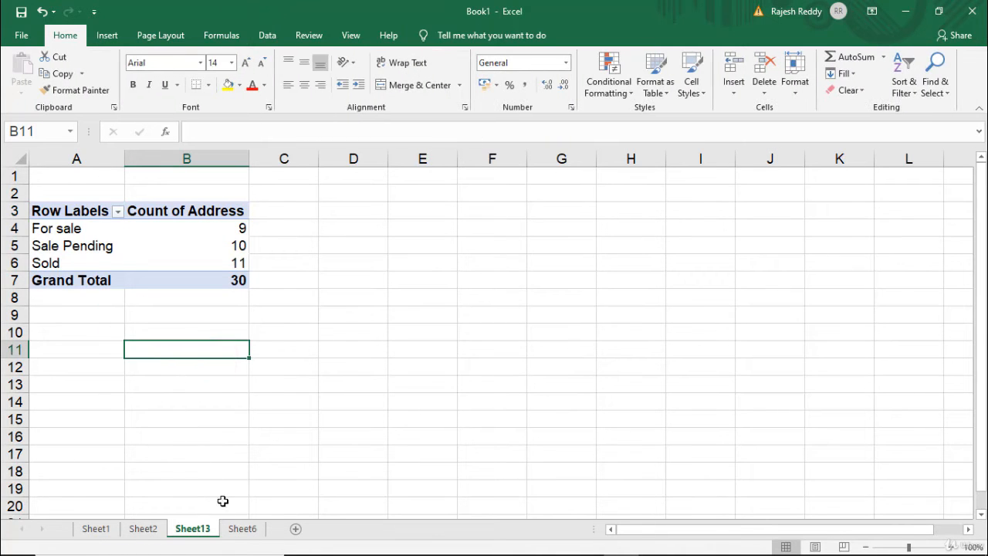
left_click(242, 528)
scroll(198, 324, "down", 7)
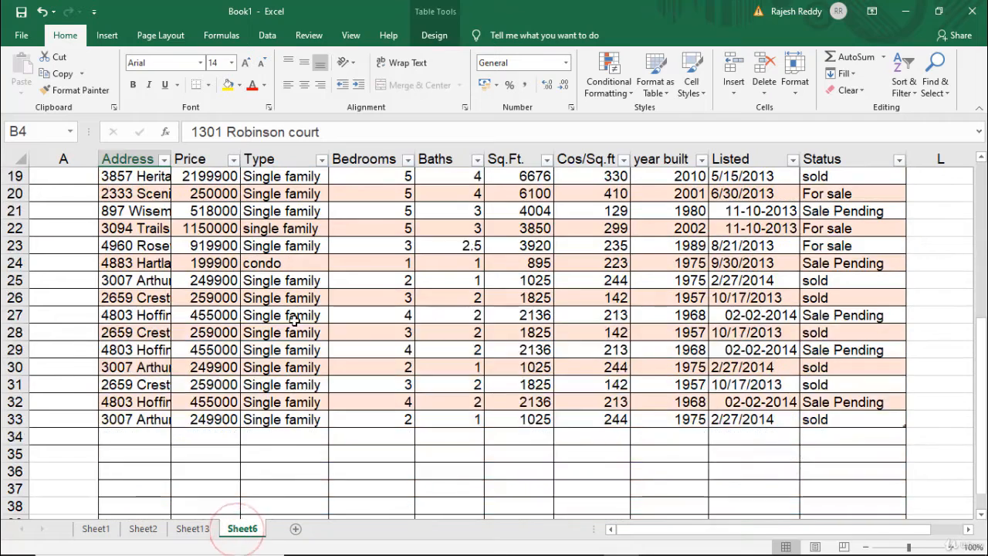
left_click_drag(111, 279, 608, 309)
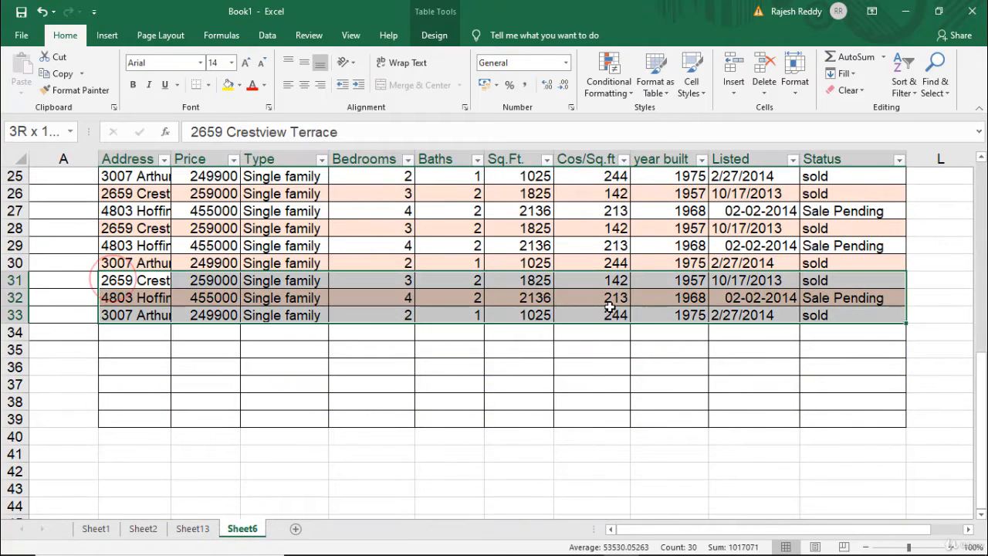
key("ctrl+c")
left_click(143, 331)
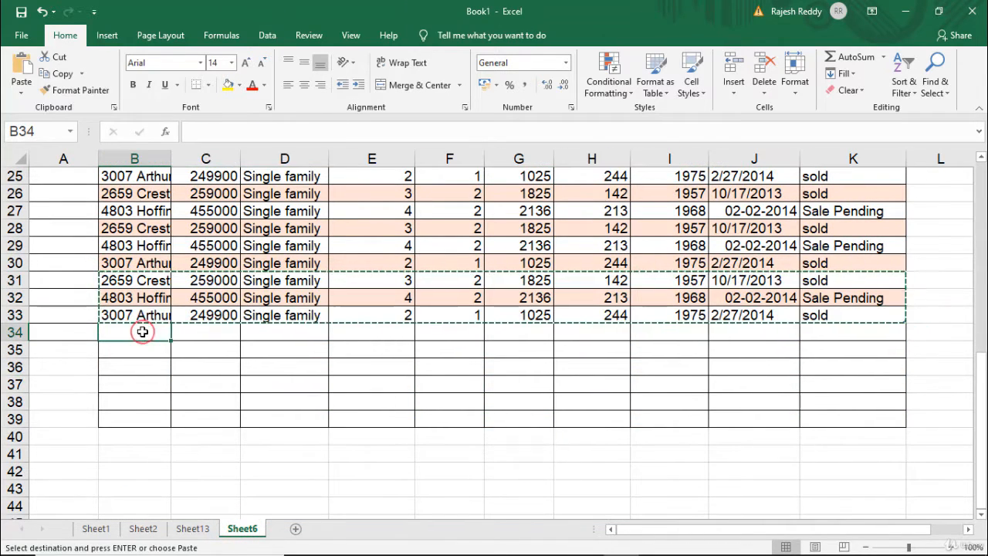
key("ctrl+v")
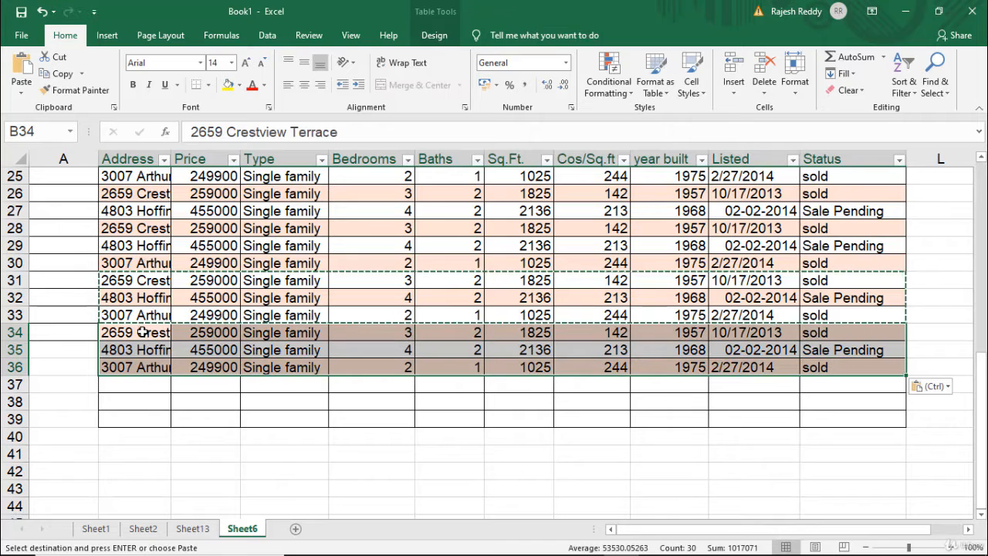
- Refresh the PivotTable on Sheet13 to include the added property records
left_click(191, 529)
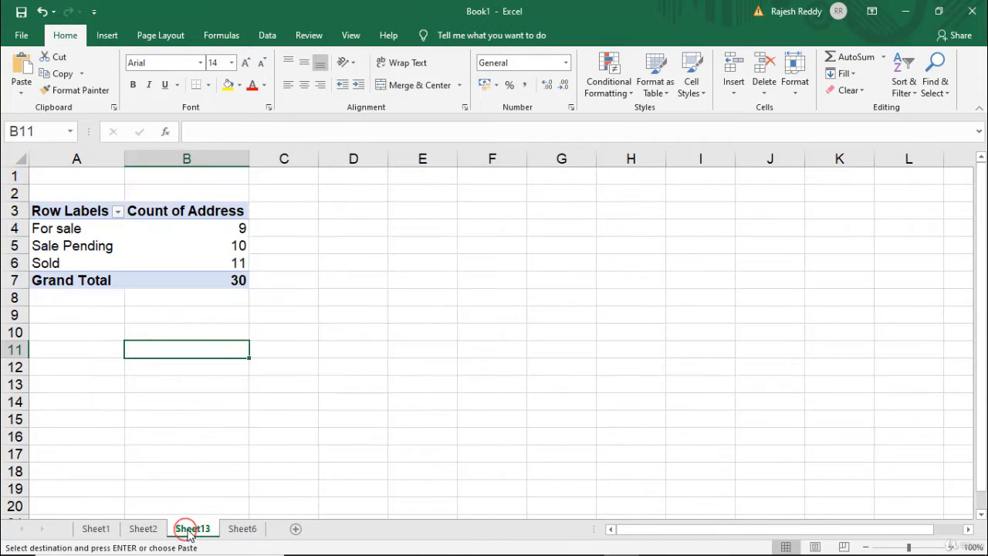
right_click(138, 243)
left_click(163, 305)
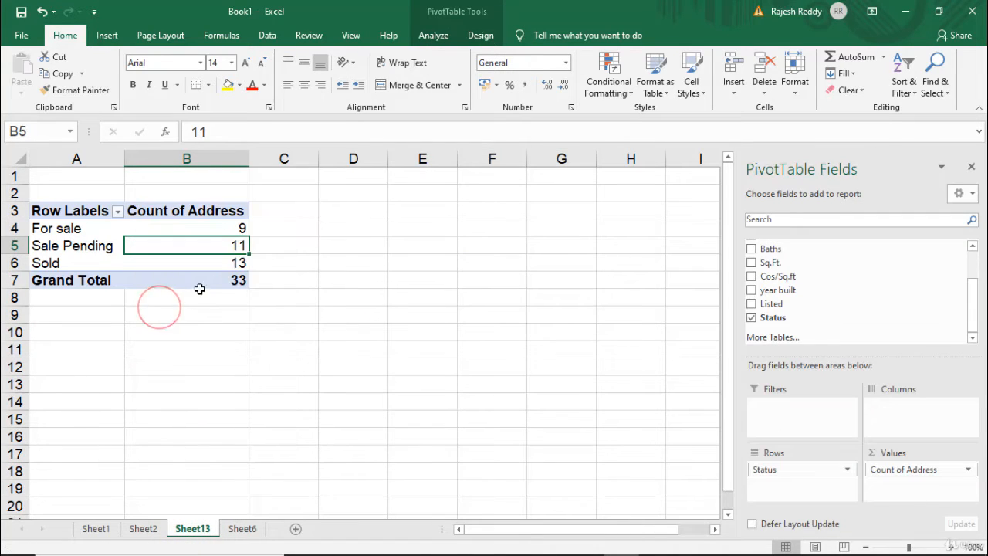